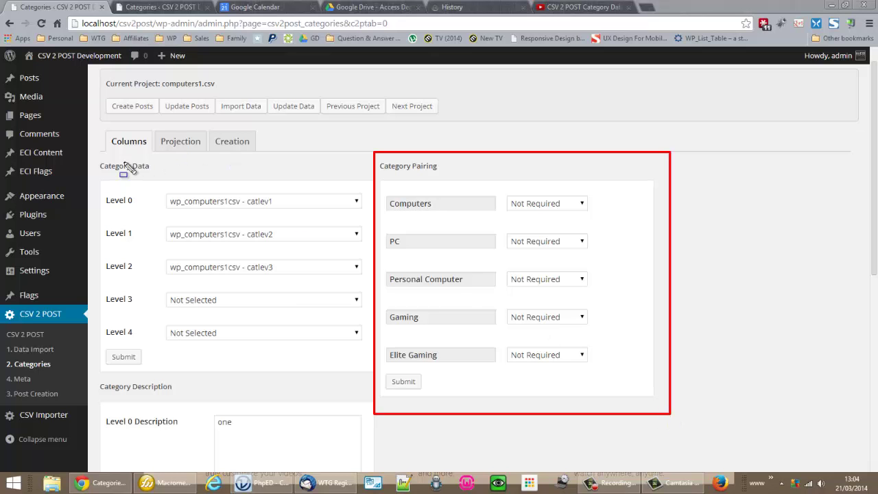
# - Leave PC at Not Required and switch to the Posts > Categories tab to check category IDs
pyautogui.moveTo(93, 156)
pyautogui.mouseDown()
pyautogui.moveTo(363, 280)
pyautogui.moveTo(377, 393)
pyautogui.mouseUp()
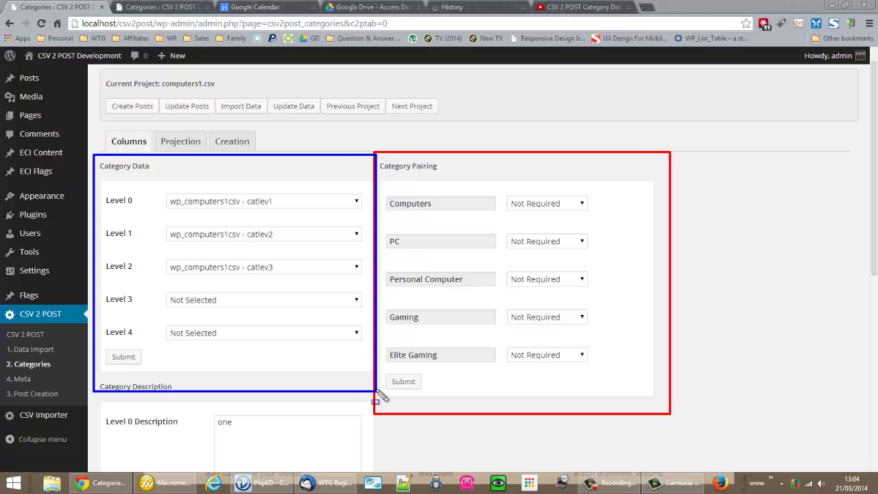
pyautogui.press('Escape')
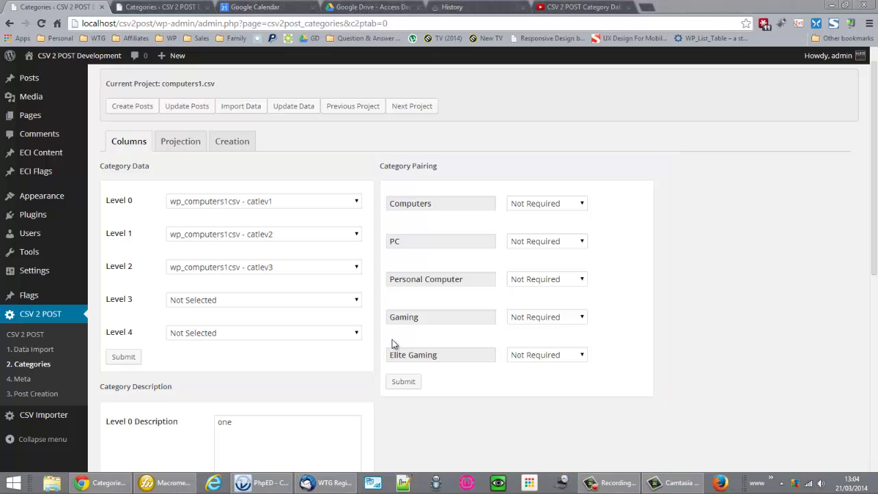
pyautogui.moveTo(431, 210)
pyautogui.moveTo(437, 245)
pyautogui.moveTo(448, 279)
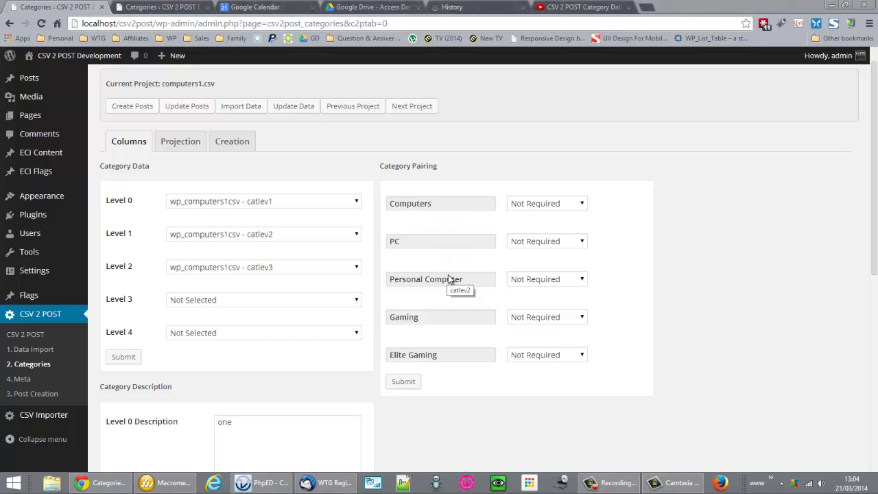
pyautogui.moveTo(450, 324)
pyautogui.moveTo(448, 363)
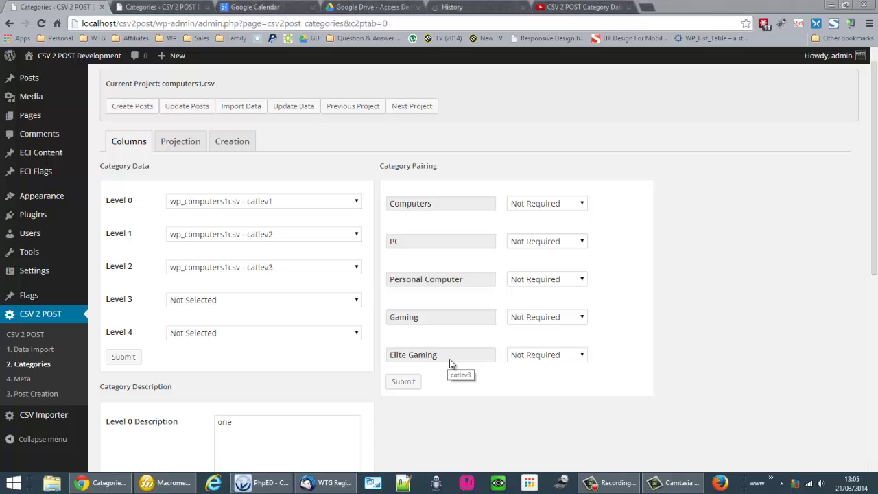
pyautogui.click(566, 241)
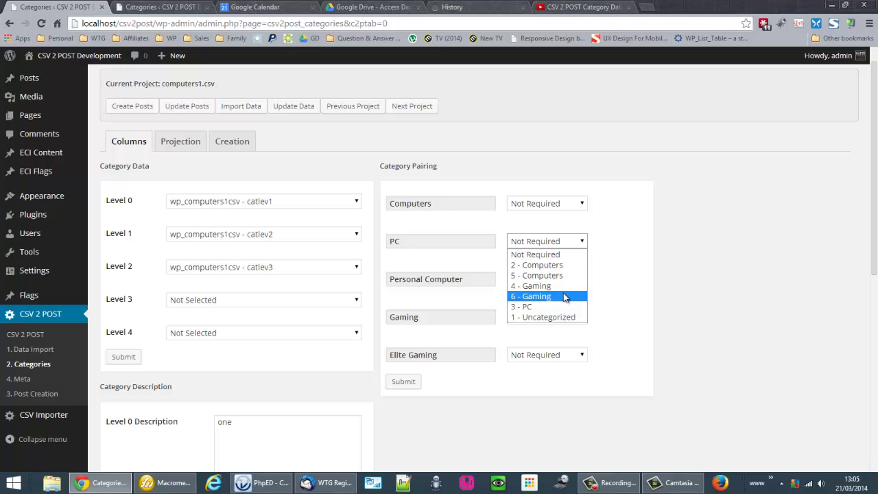
pyautogui.click(614, 297)
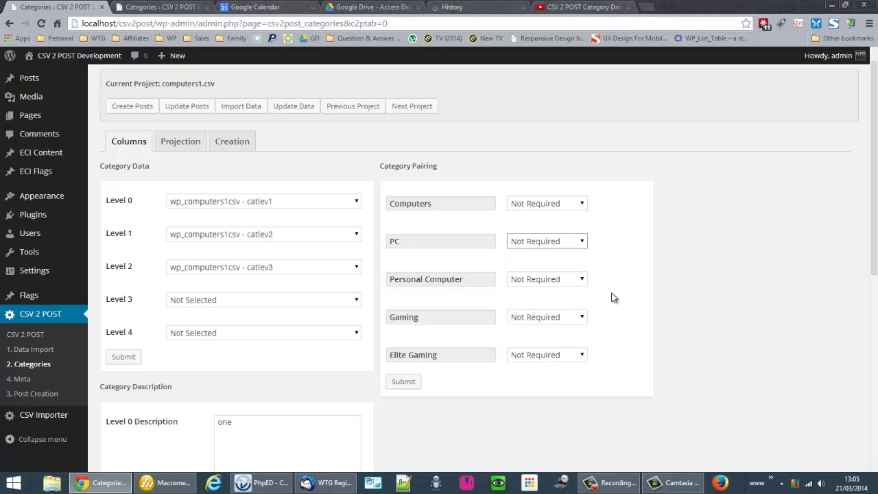
pyautogui.click(163, 7)
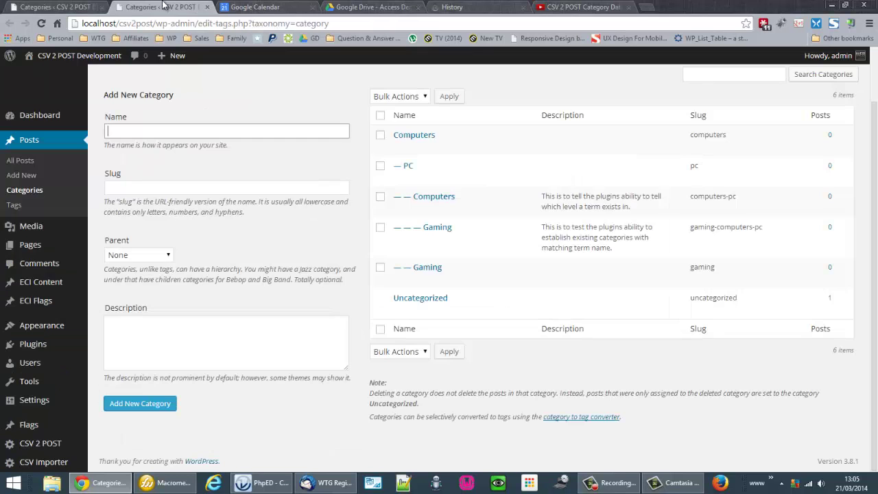
# - Go back to the CSV 2 POST Categories tab for the computers1.csv project
pyautogui.click(71, 6)
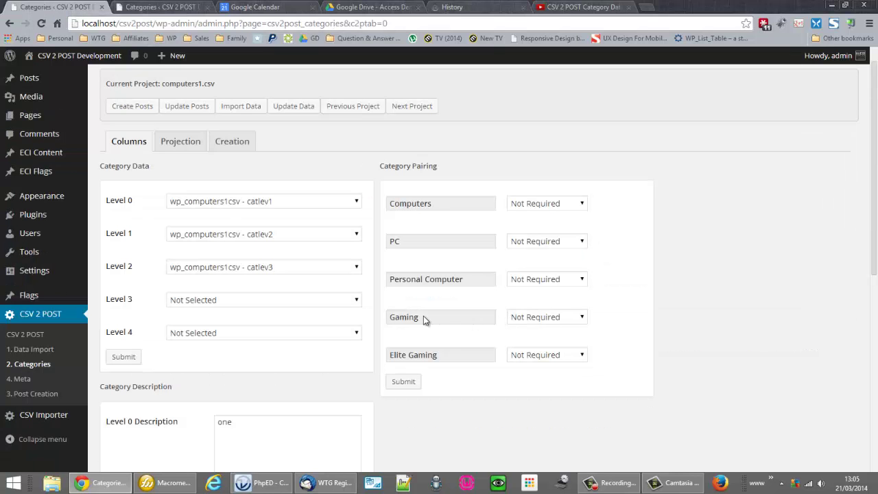
pyautogui.moveTo(405, 323)
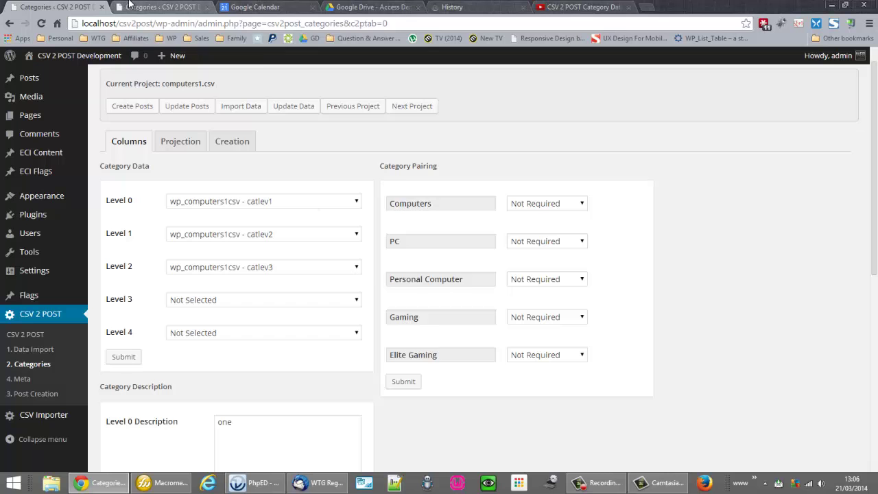
# - Compare the Posts > Categories list against the CSV 2 POST pairing page, switching between the two tabs
pyautogui.click(162, 6)
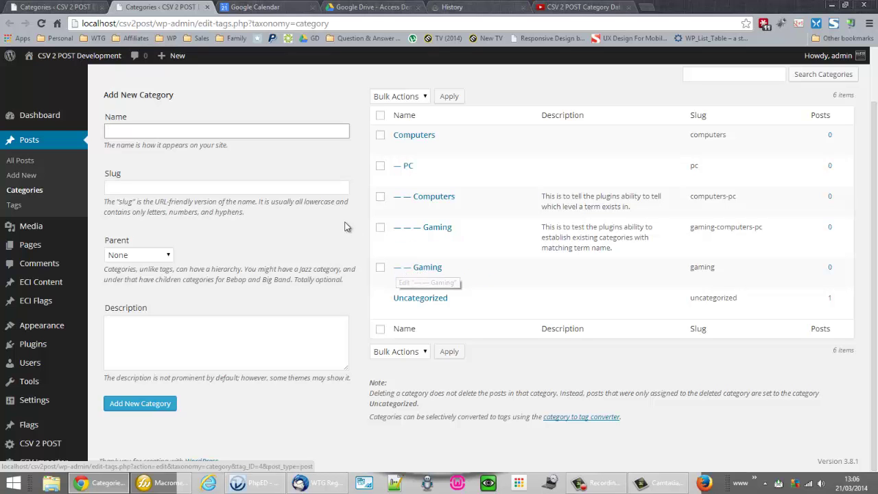
pyautogui.click(54, 7)
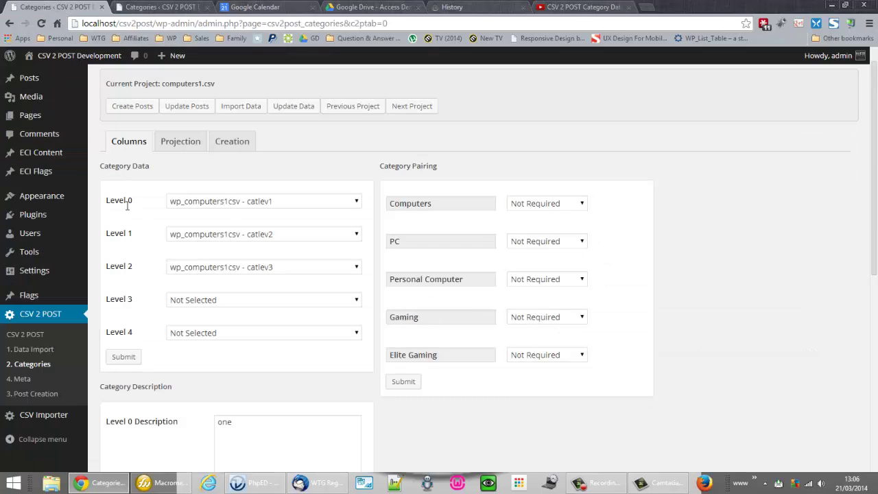
pyautogui.doubleClick(129, 203)
pyautogui.click(185, 15)
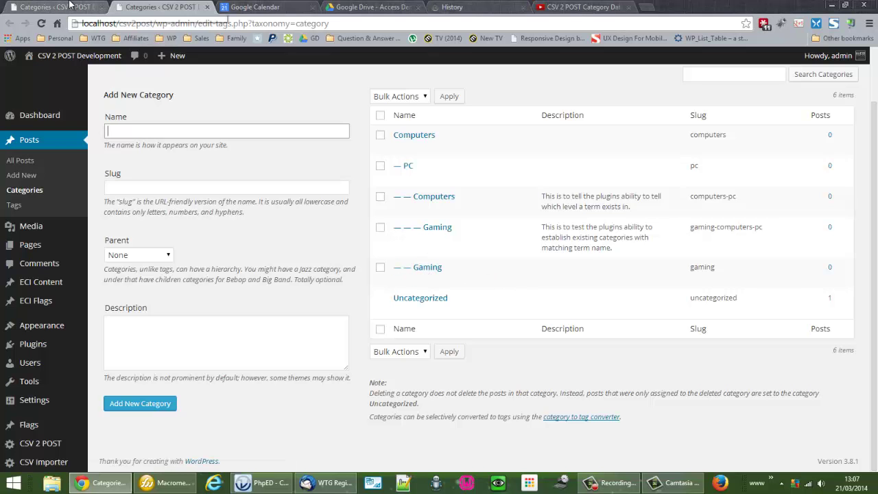
pyautogui.click(69, 5)
# - Pair the Gaming term with the existing category 4 - Gaming
pyautogui.click(529, 320)
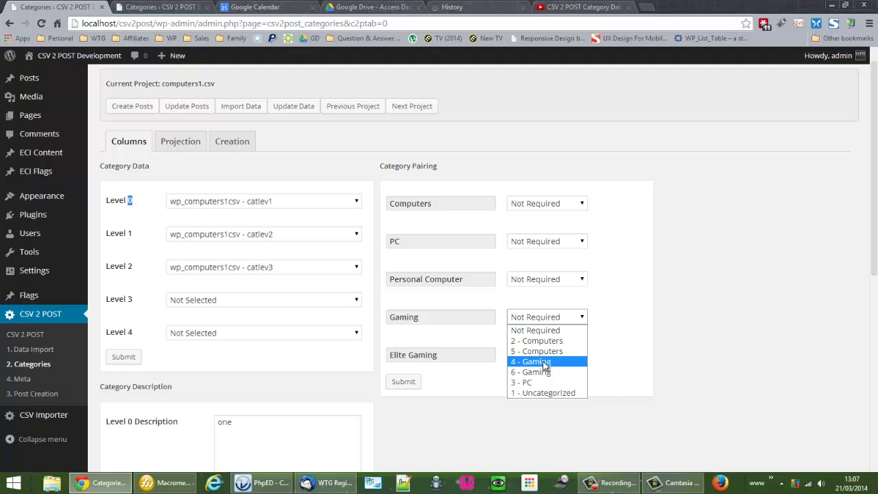
pyautogui.click(544, 363)
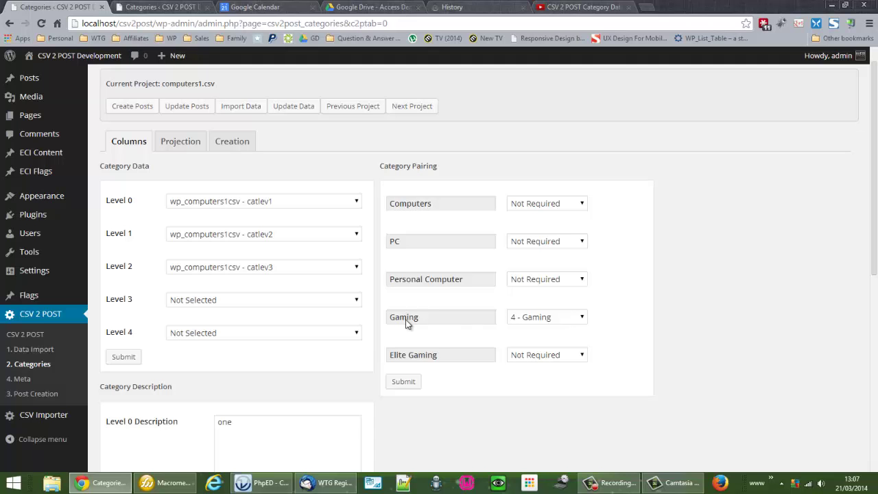
pyautogui.moveTo(407, 324)
pyautogui.click(553, 319)
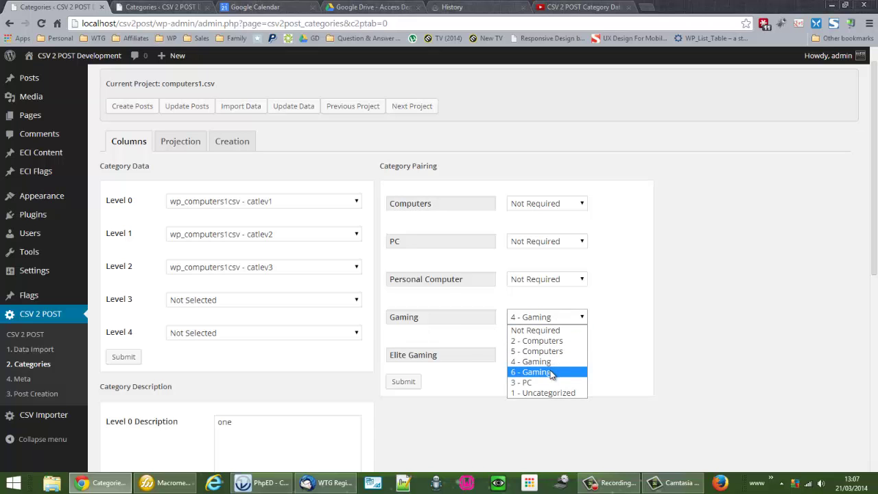
pyautogui.click(653, 328)
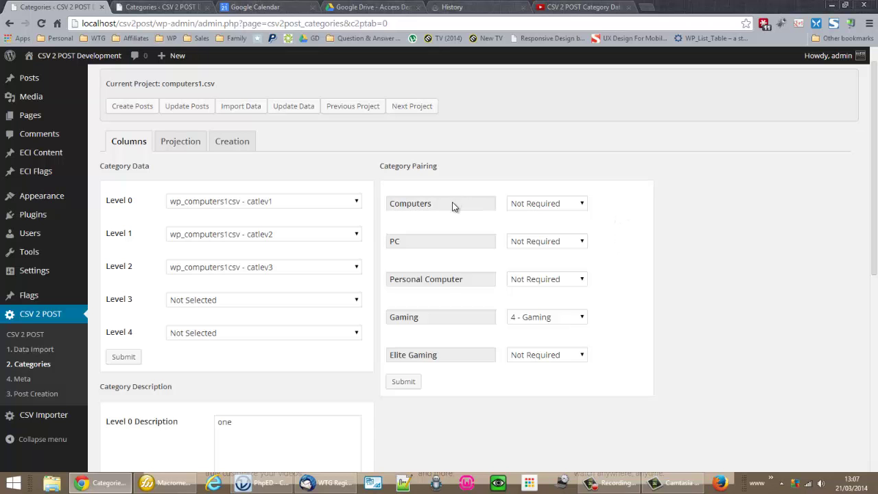
# - Submit the category map, then reselect 4 - Gaming for Gaming after the page reloads
pyautogui.click(407, 383)
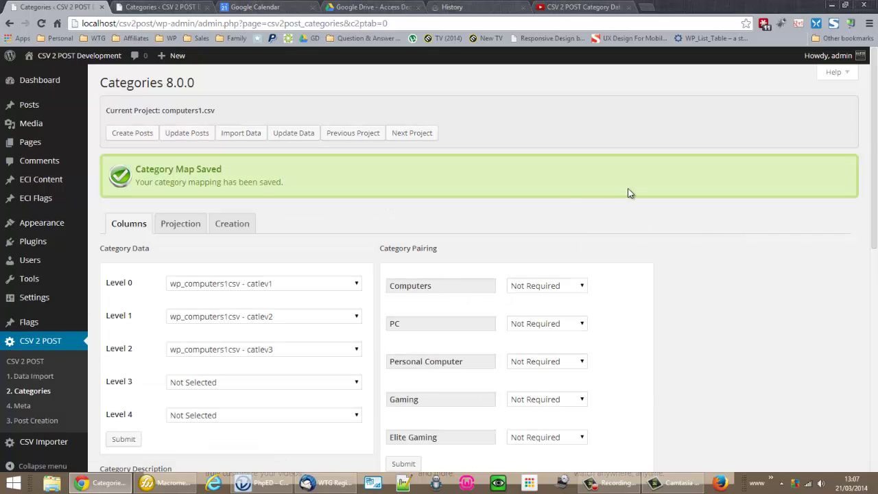
pyautogui.scroll(-1, 629, 191)
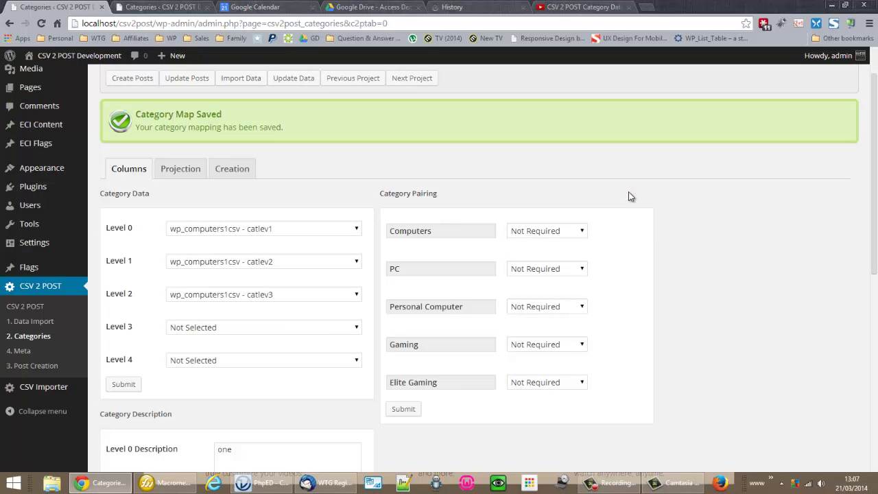
pyautogui.click(581, 345)
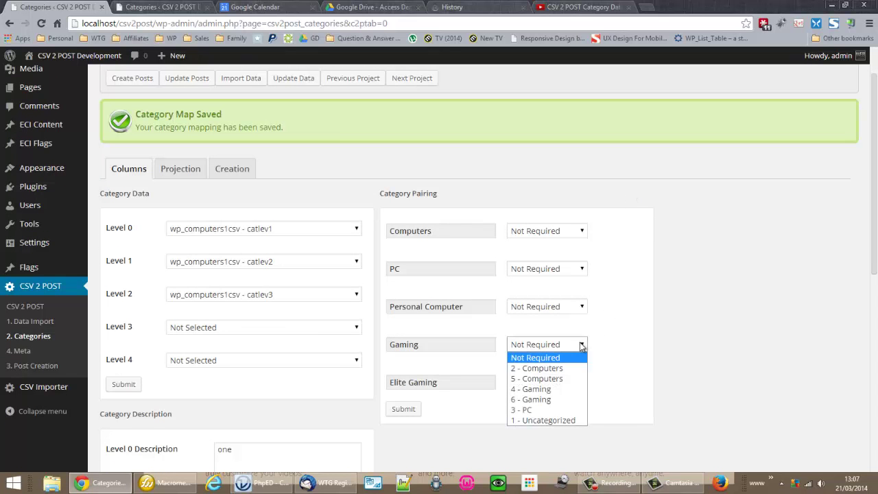
pyautogui.click(564, 389)
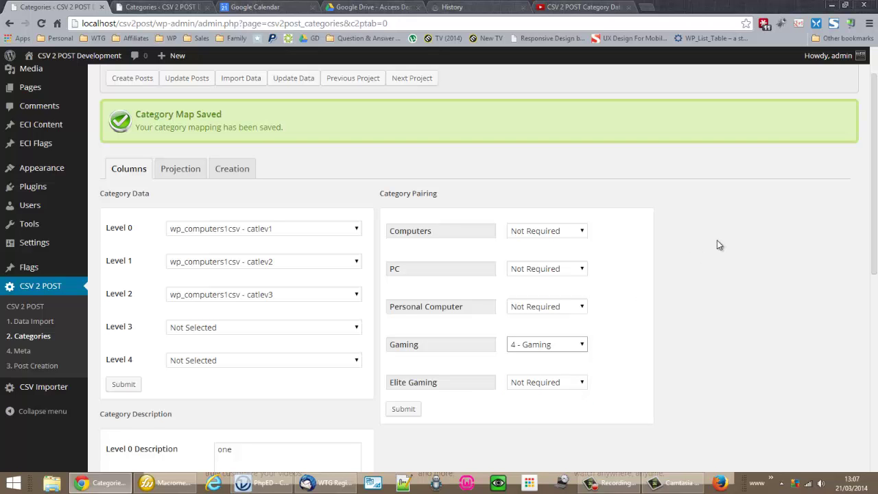
pyautogui.moveTo(873, 177)
pyautogui.mouseDown()
pyautogui.moveTo(873, 186)
pyautogui.moveTo(871, 161)
pyautogui.mouseUp()
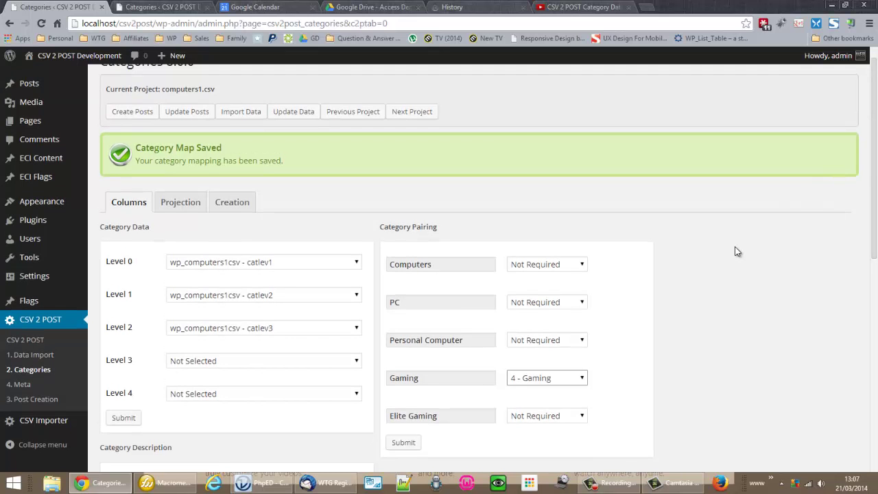
# - Pair Computers with the 2 - Computers category
pyautogui.scroll(-1, 735, 251)
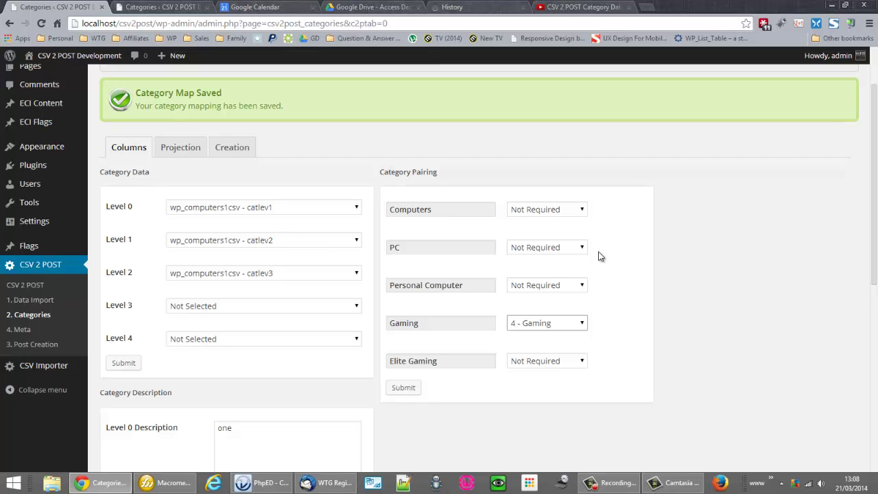
pyautogui.click(547, 210)
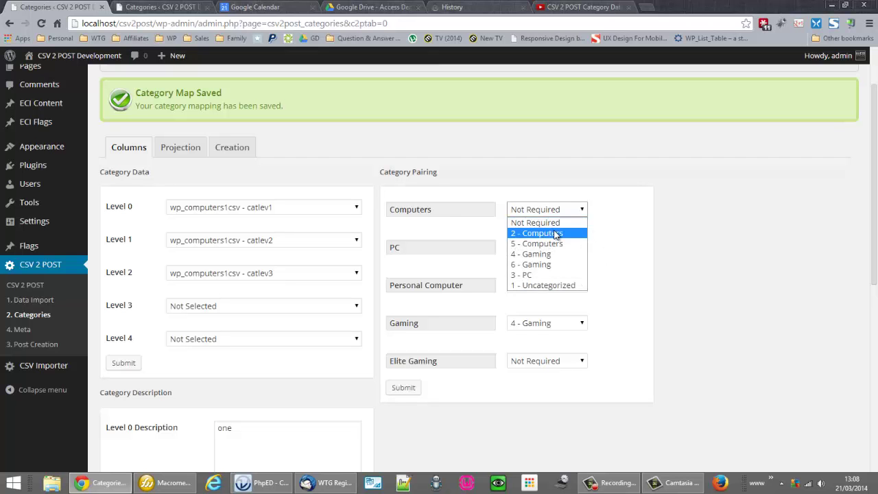
pyautogui.click(555, 235)
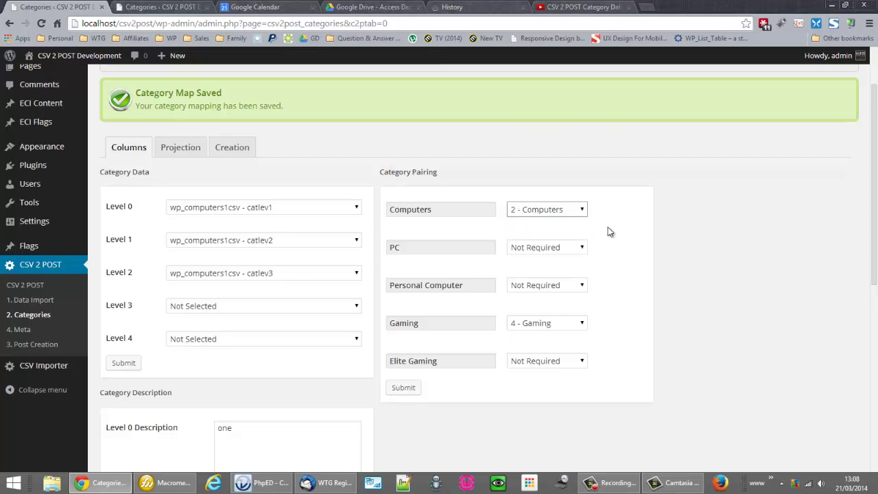
pyautogui.rightClick(541, 267)
pyautogui.click(415, 257)
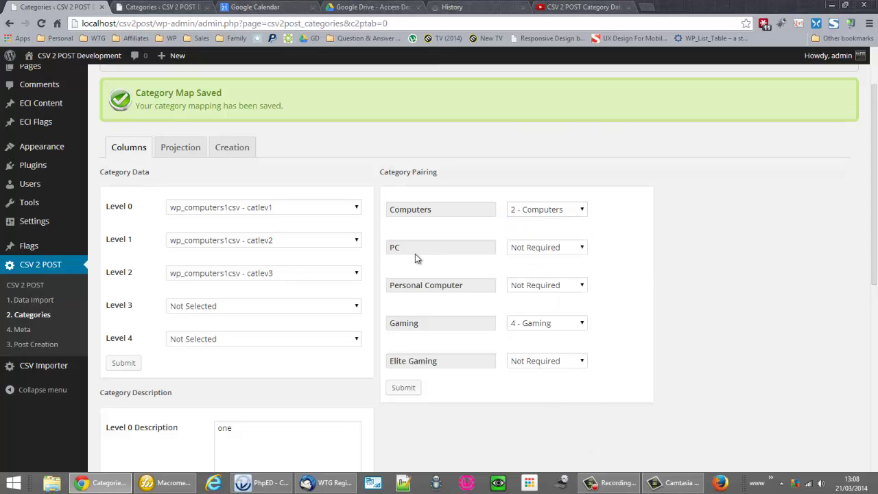
# - Pair PC with 3 - PC, leaving Personal Computer unchanged
pyautogui.click(529, 249)
pyautogui.click(572, 316)
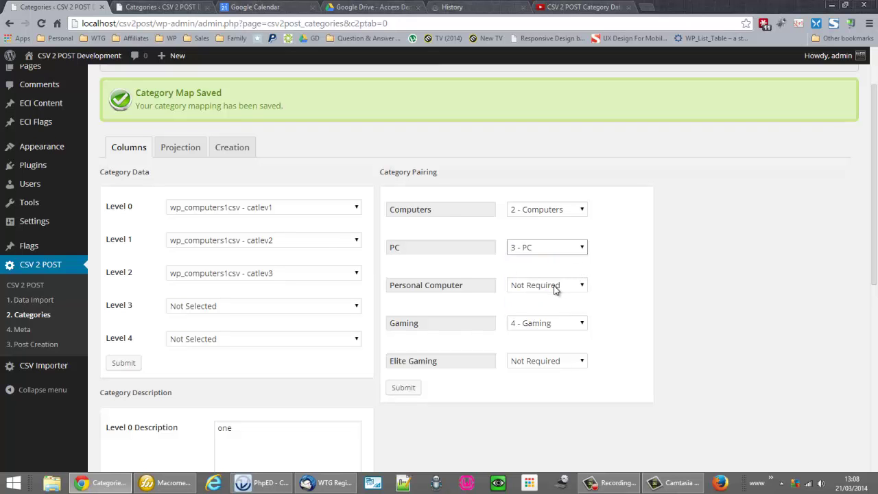
pyautogui.click(534, 247)
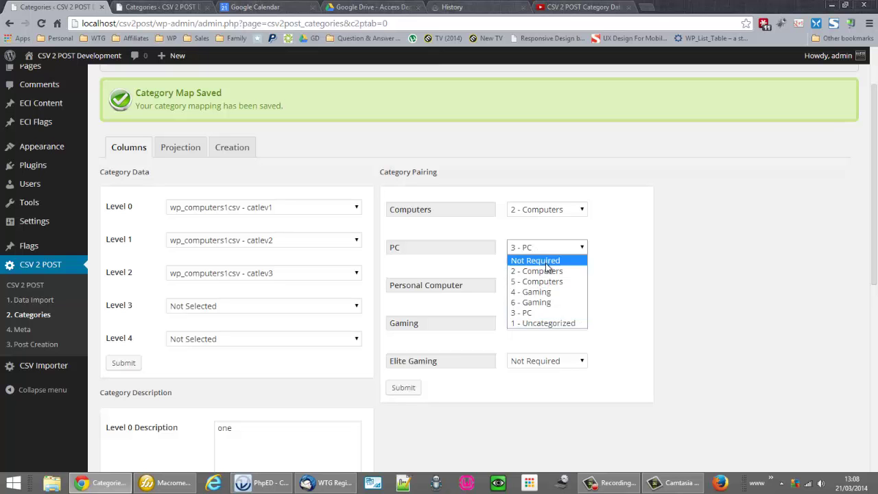
pyautogui.click(549, 262)
pyautogui.click(544, 286)
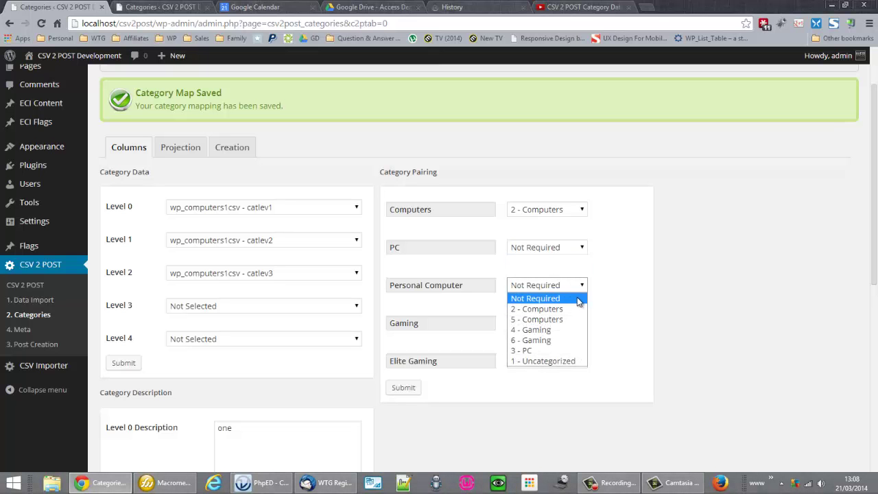
pyautogui.click(616, 293)
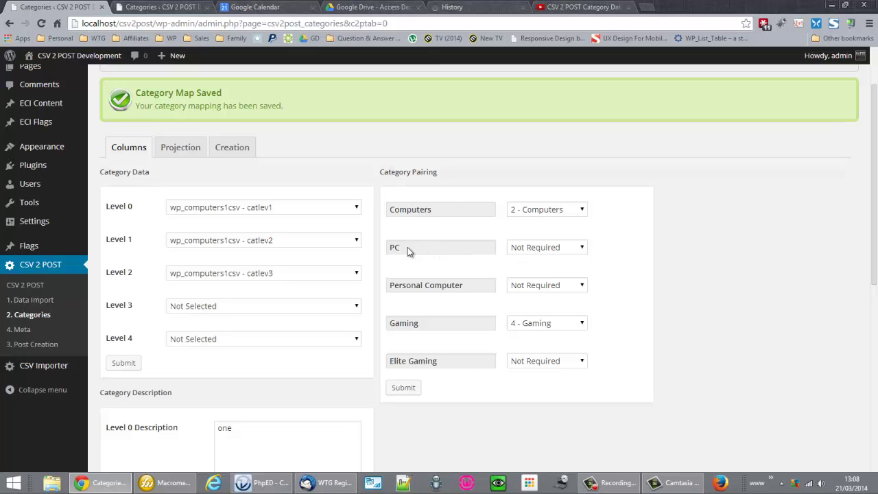
pyautogui.click(580, 249)
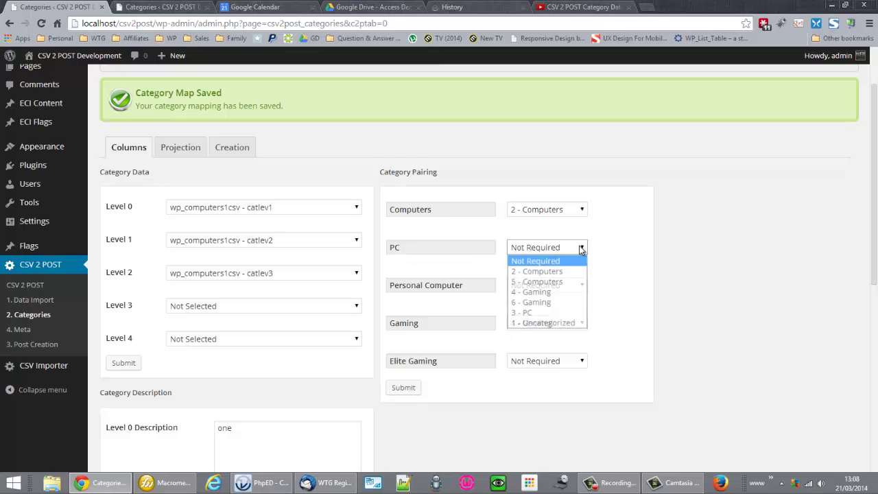
pyautogui.click(564, 316)
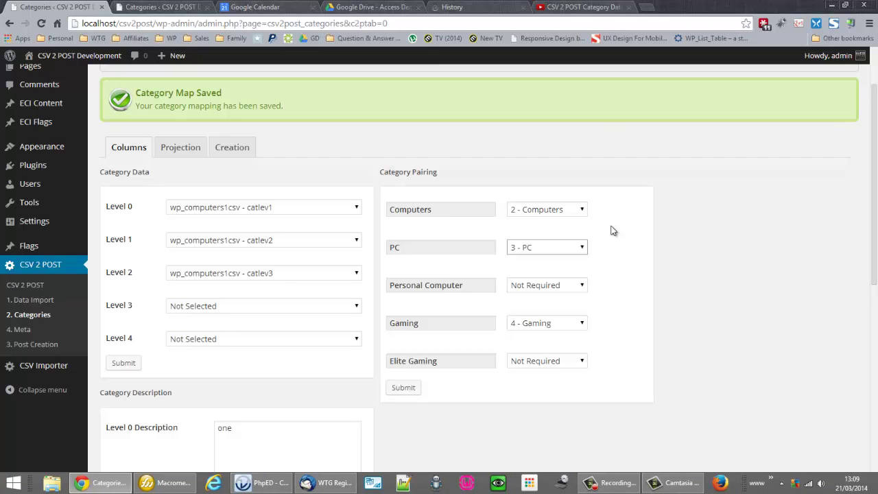
pyautogui.click(544, 250)
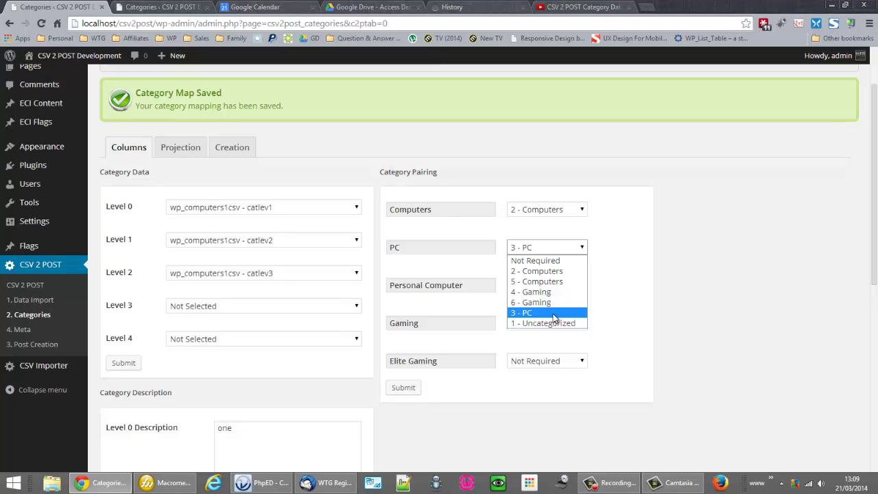
pyautogui.click(621, 310)
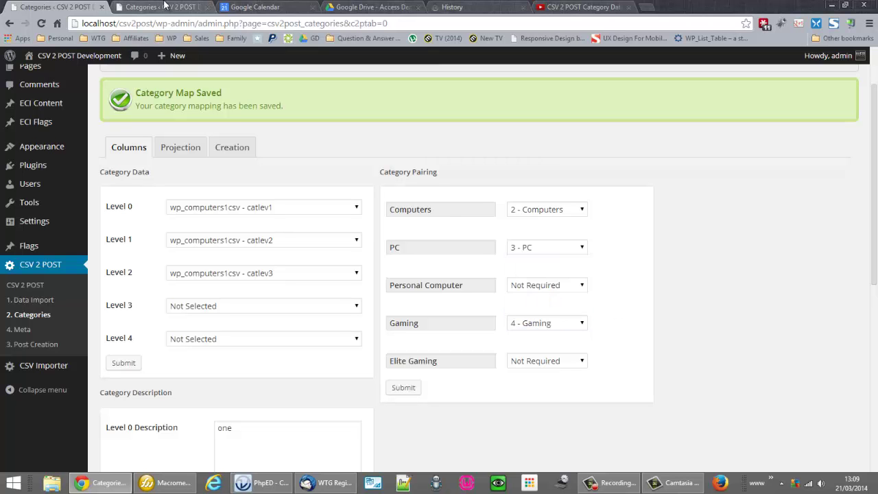
pyautogui.click(165, 7)
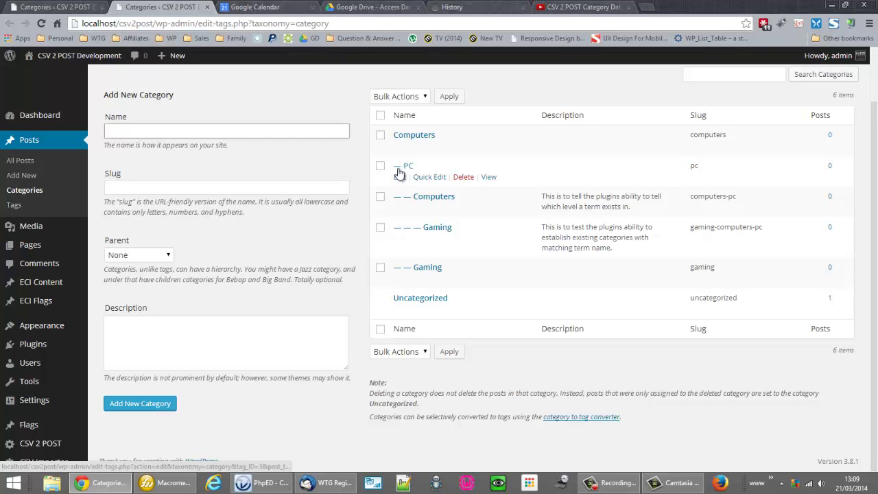
pyautogui.click(55, 7)
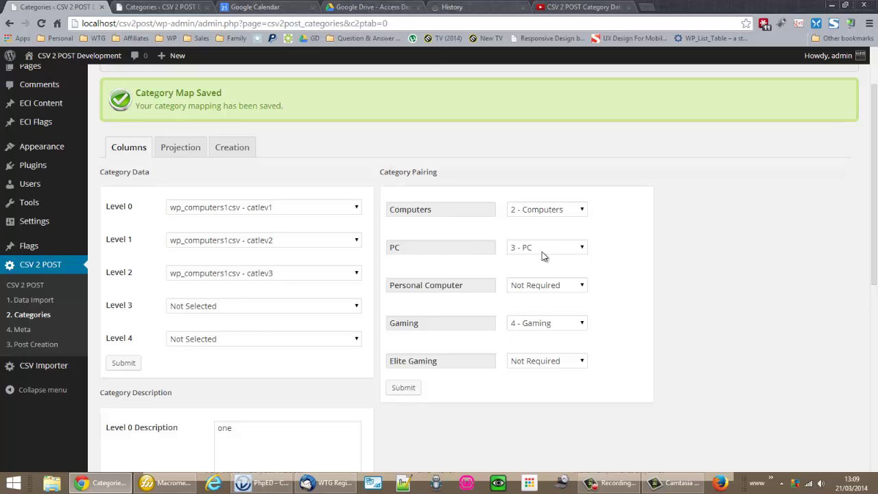
# - Confirm PC stays paired with 3 - PC, then bring up Personal Computer's category choices
pyautogui.click(405, 248)
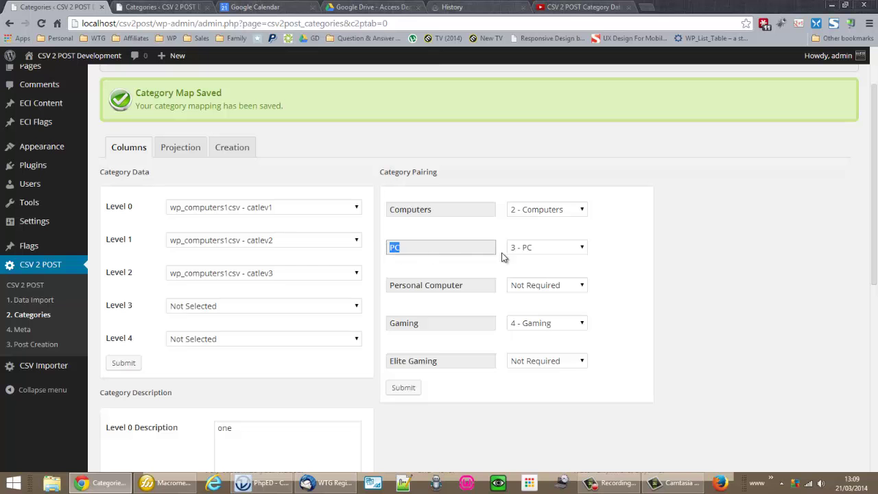
pyautogui.click(549, 251)
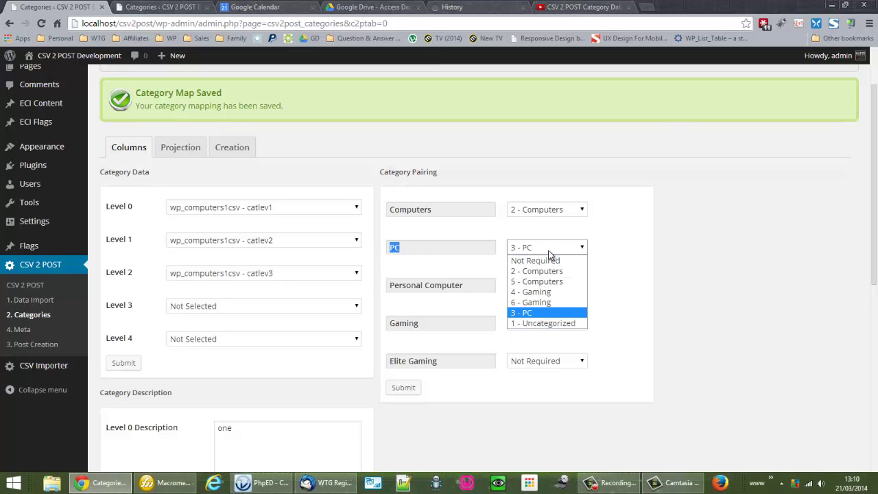
pyautogui.click(545, 315)
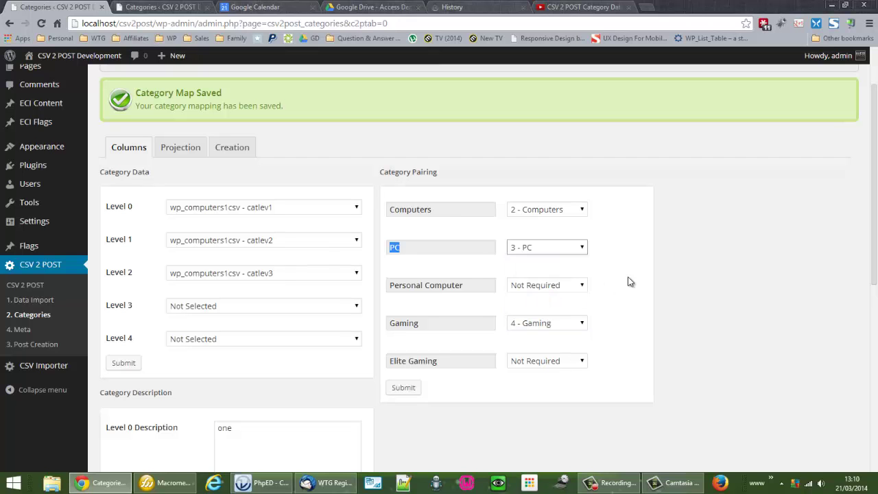
pyautogui.click(632, 277)
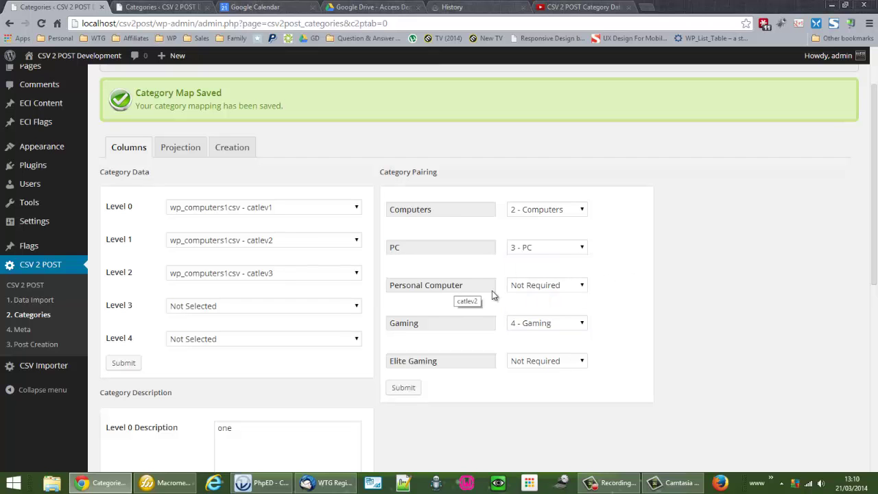
pyautogui.click(542, 289)
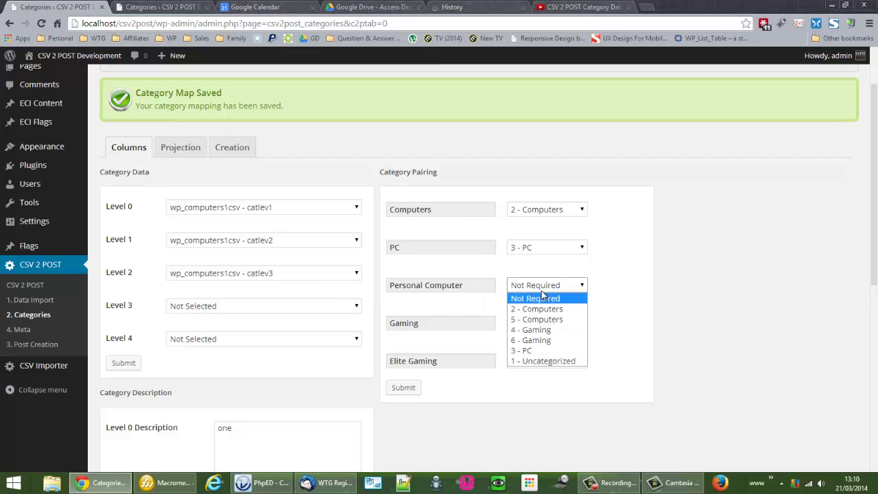
# - Set Personal Computer's pairing to 3 - PC
pyautogui.click(580, 351)
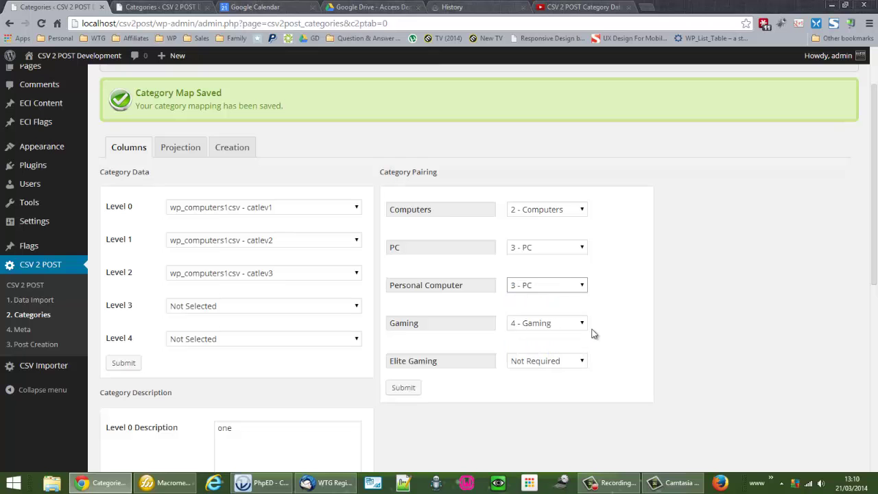
pyautogui.click(620, 281)
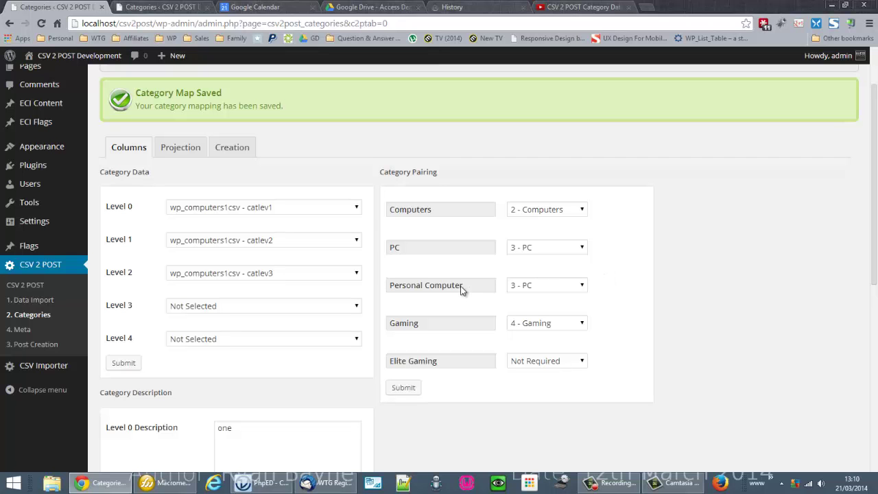
pyautogui.moveTo(410, 289)
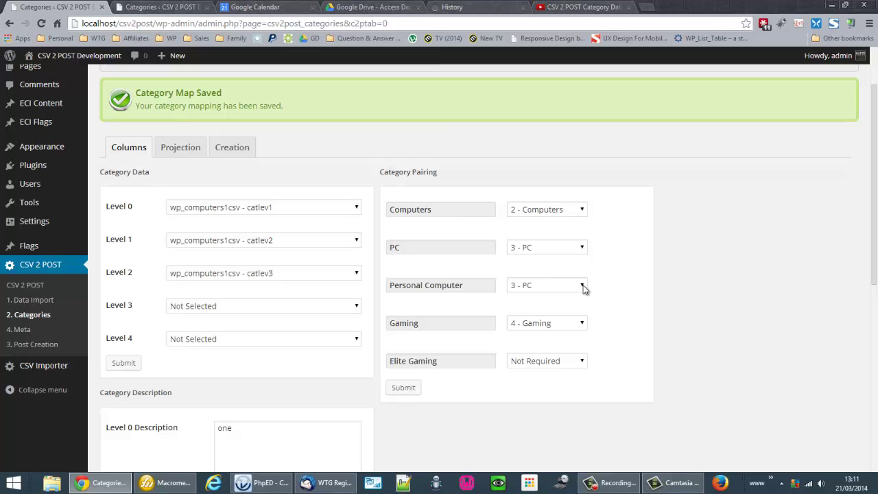
# - Try 5 - Computers for Personal Computer, then restore it to 3 - PC
pyautogui.scroll(-1, 601, 281)
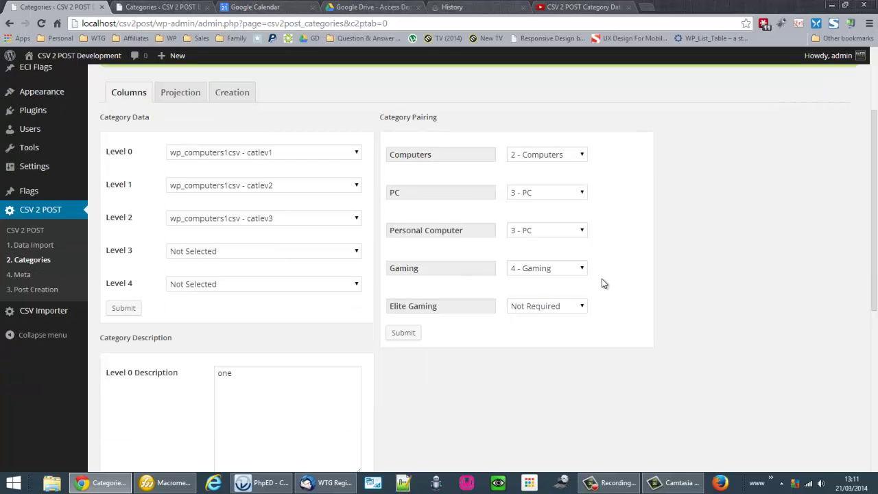
pyautogui.click(582, 231)
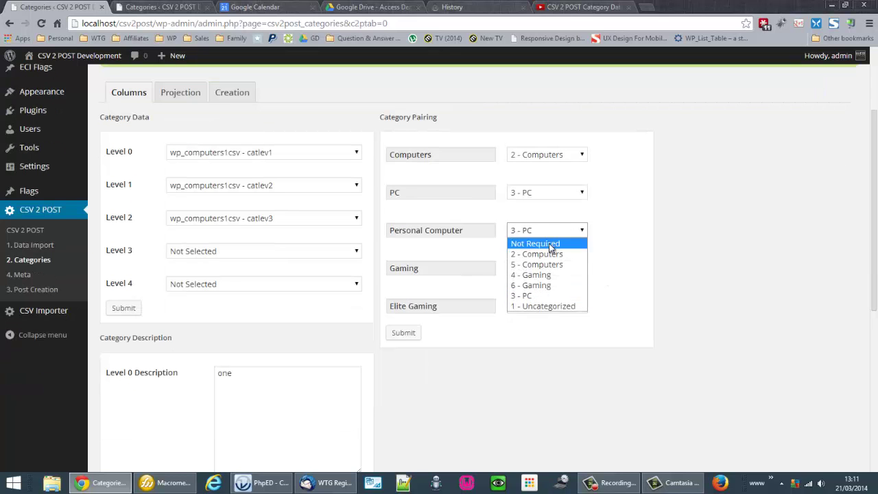
pyautogui.click(557, 264)
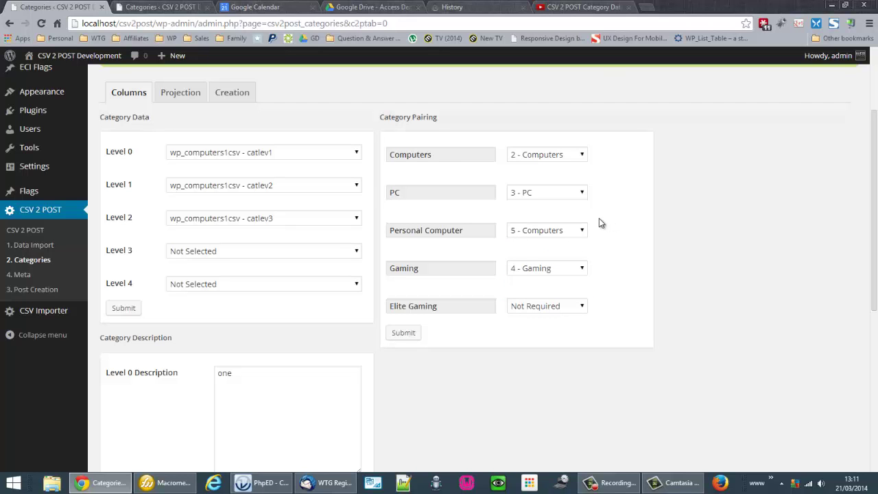
pyautogui.click(577, 236)
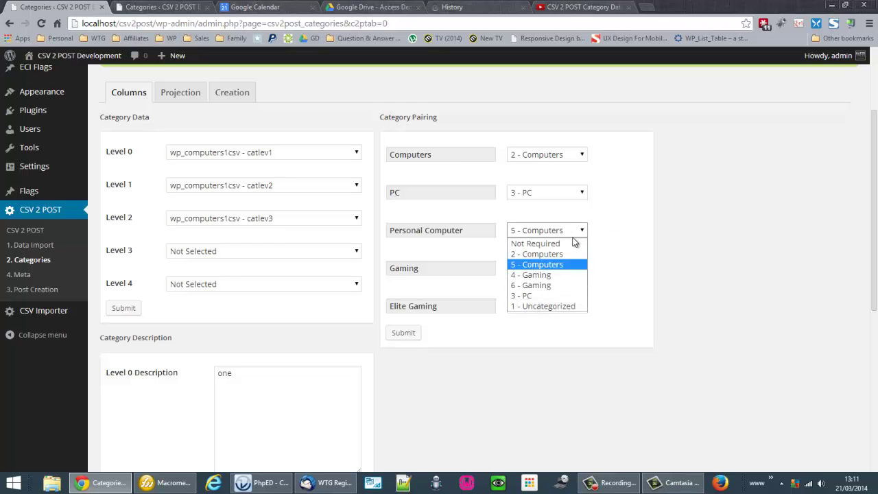
pyautogui.click(575, 295)
# - Pair Elite Gaming with the 4 - Gaming category
pyautogui.click(628, 261)
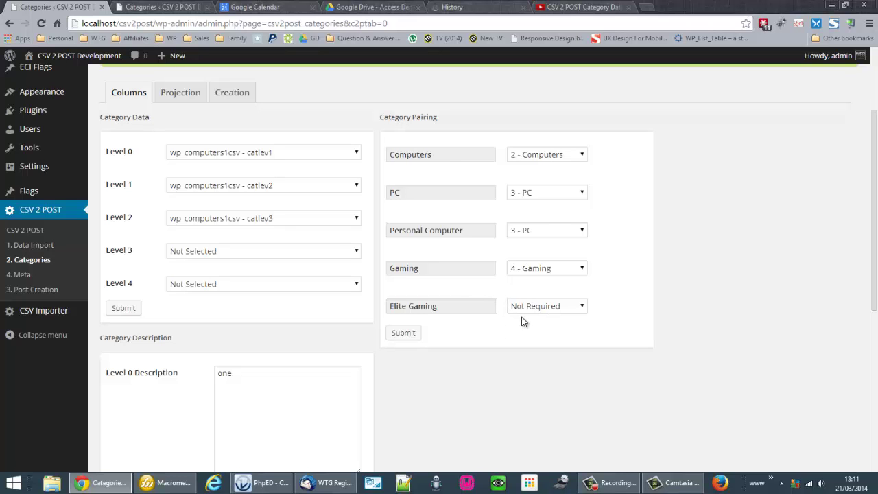
pyautogui.click(568, 308)
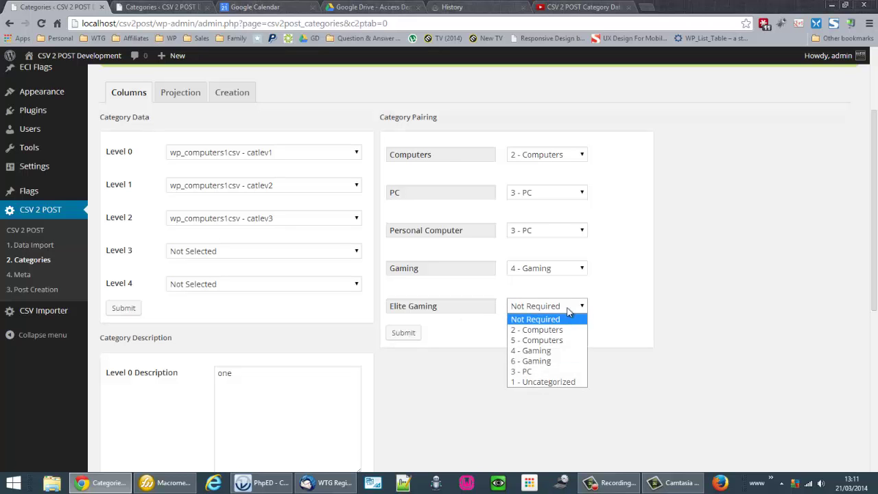
pyautogui.click(553, 350)
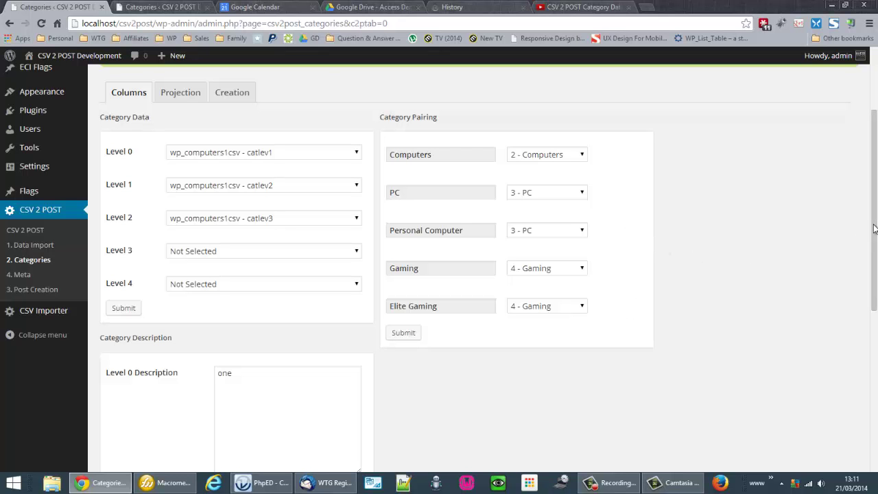
pyautogui.moveTo(869, 233); pyautogui.dragTo(645, 292)
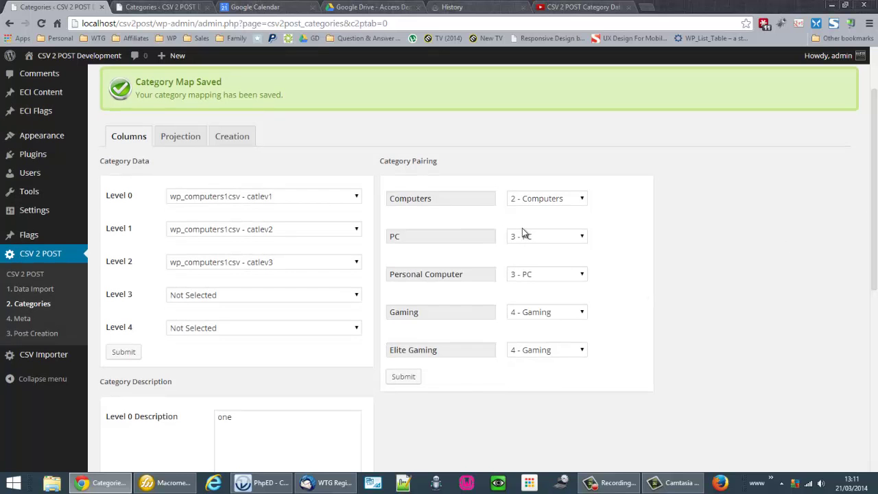
pyautogui.scroll(-2, 525, 237)
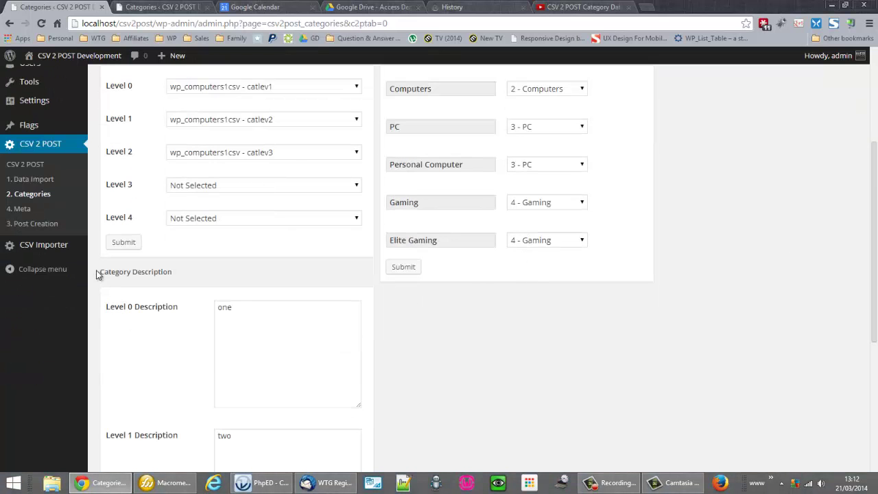
pyautogui.scroll(-2, 96, 272)
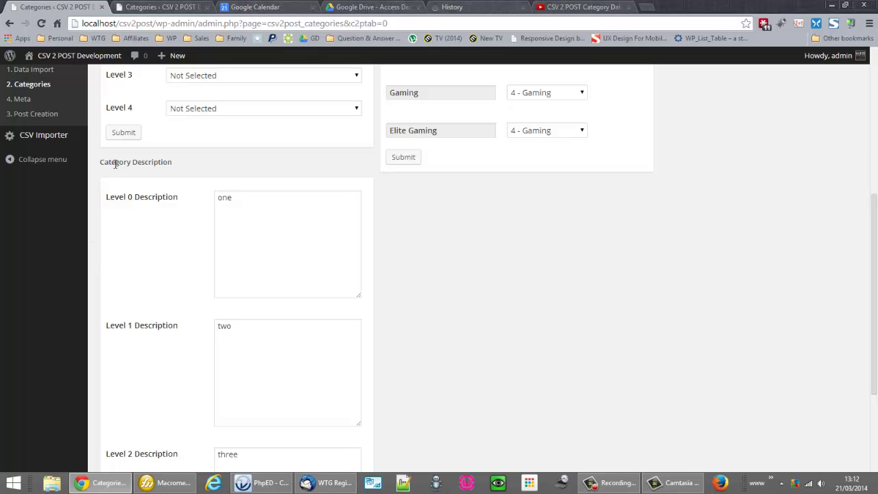
pyautogui.scroll(4, 447, 229)
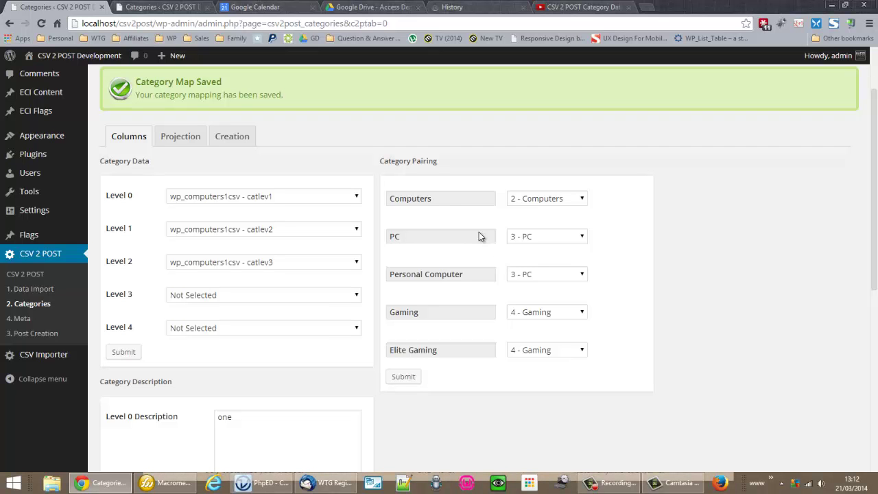
pyautogui.moveTo(377, 170)
pyautogui.mouseDown()
pyautogui.moveTo(409, 222)
pyautogui.moveTo(665, 390)
pyautogui.mouseUp()
pyautogui.moveTo(874, 181); pyautogui.dragTo(874, 360)
pyautogui.scroll(10, 702, 187)
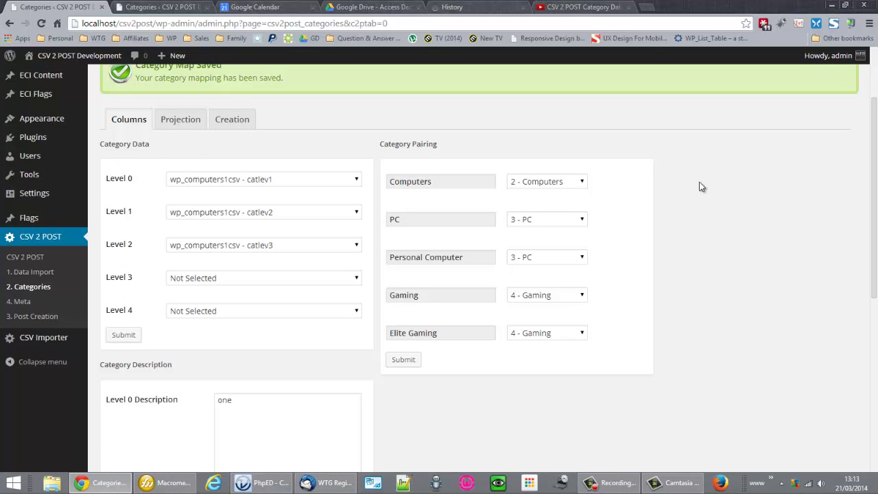